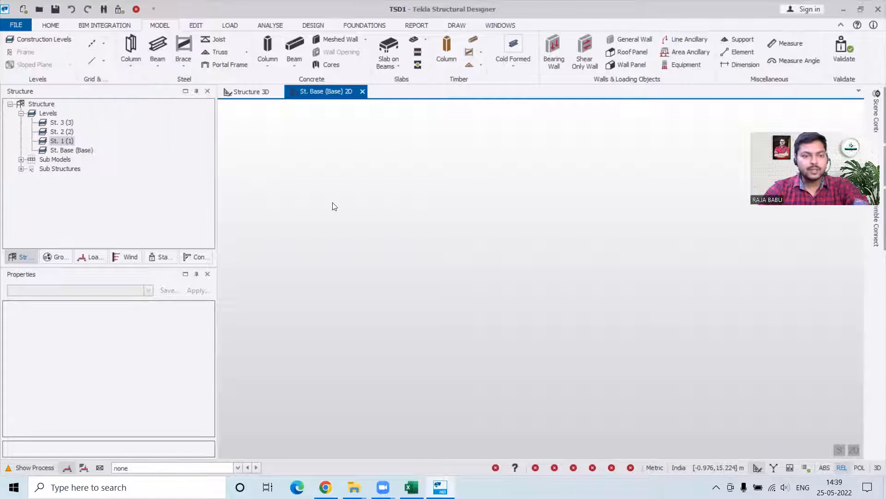
- Open the ground-floor centerline DXF and keep only the Column, Beam Column Layout and Centerline layers for import
click(167, 84)
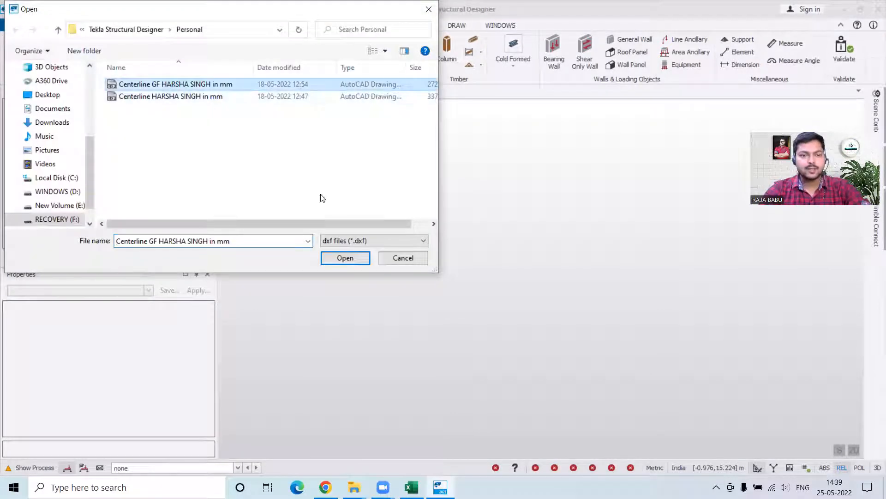
click(350, 258)
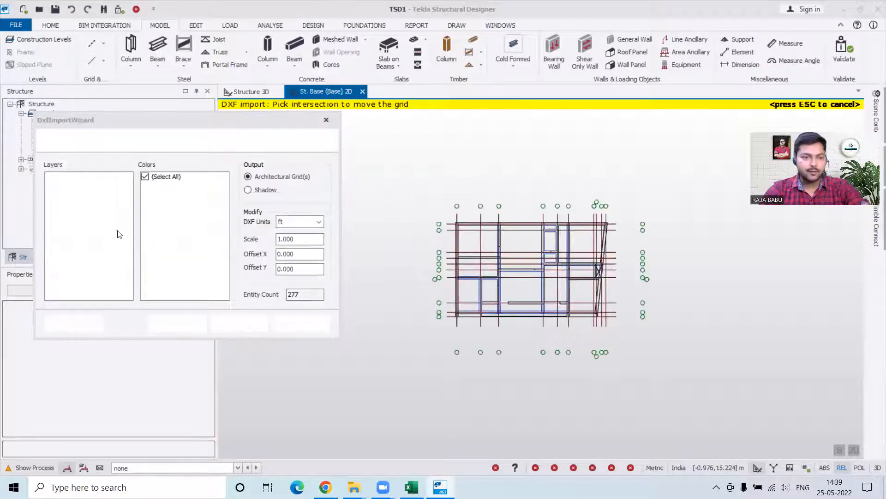
click(49, 176)
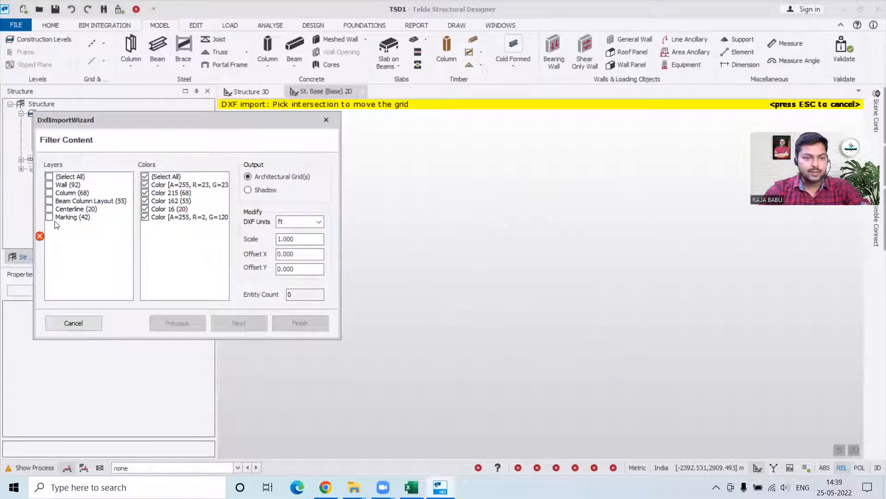
click(49, 209)
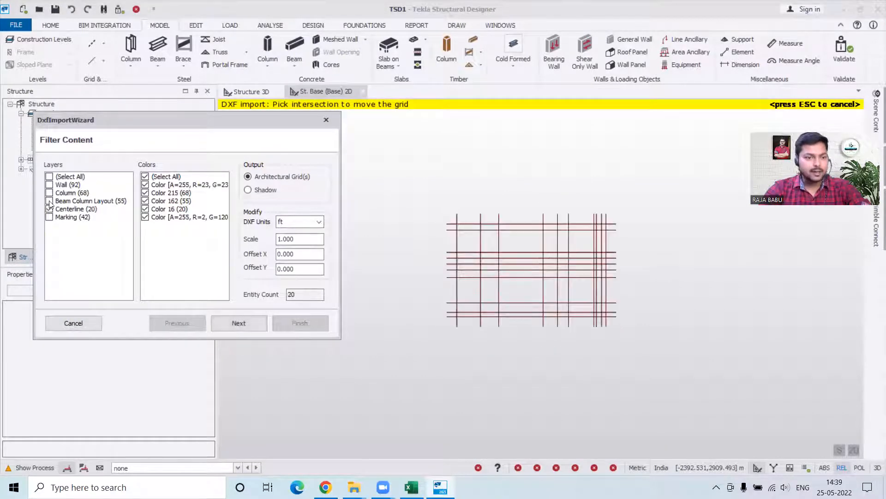
click(49, 201)
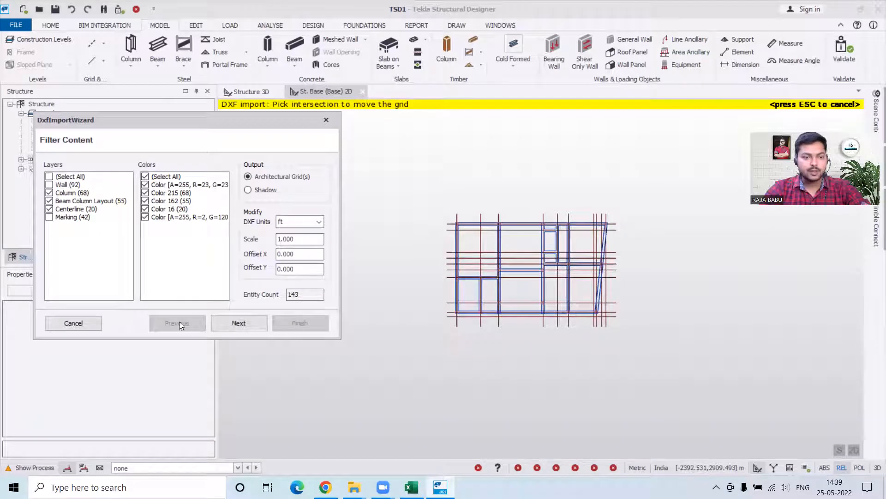
- Import the filtered DXF onto the Base level as a Shadow with its units set to mm
click(256, 191)
click(298, 222)
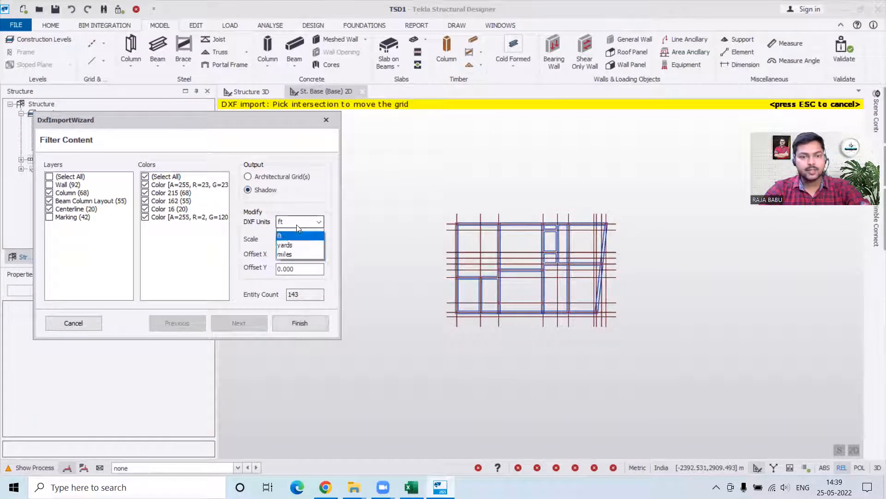
click(293, 234)
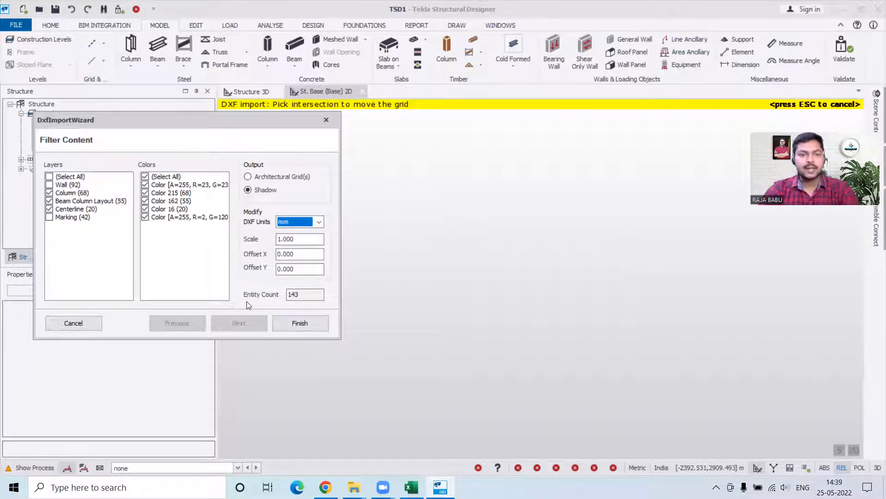
click(293, 326)
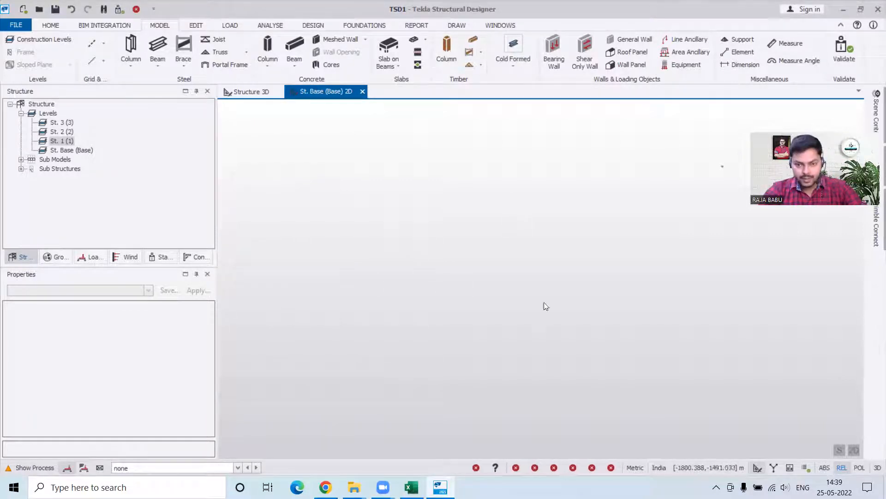
- Examine the imported shadow on the Base level and check the 2D views of levels St. 2, St. 3 and St. 1 for it
scroll(646, 203, up, 5)
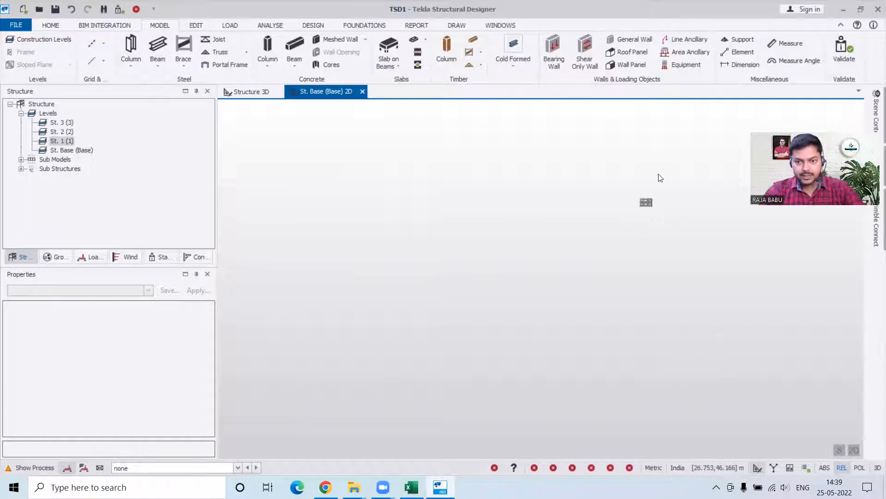
scroll(645, 174, up, 5)
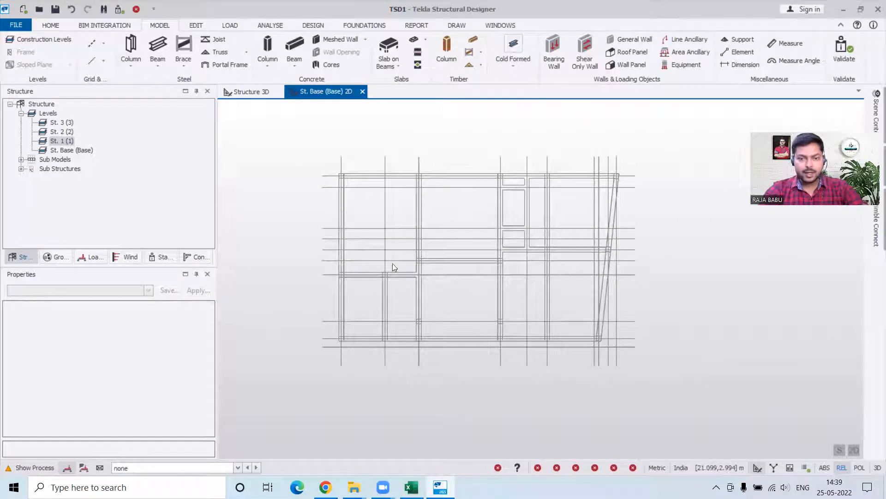
double_click(51, 131)
click(60, 122)
double_click(60, 123)
double_click(62, 146)
double_click(63, 139)
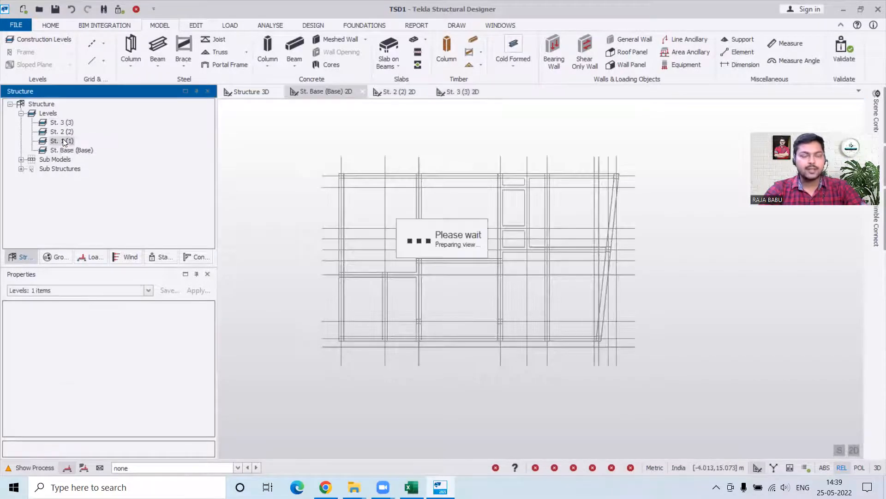
click(65, 132)
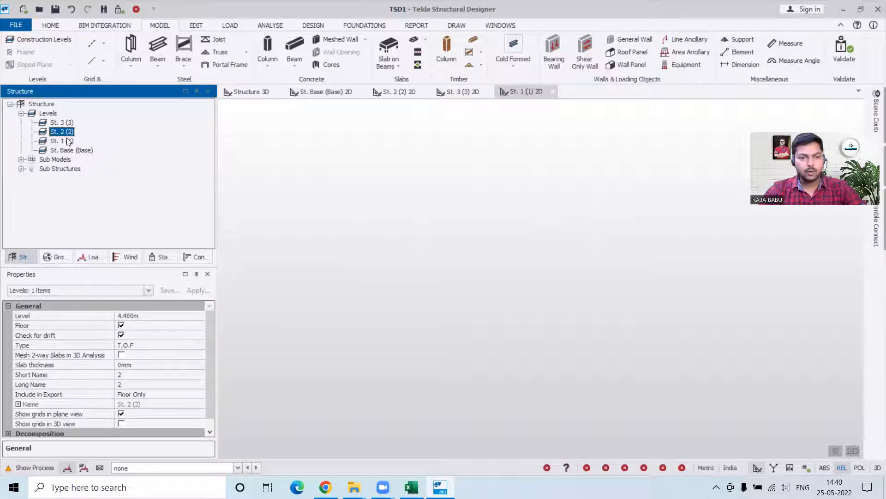
click(69, 150)
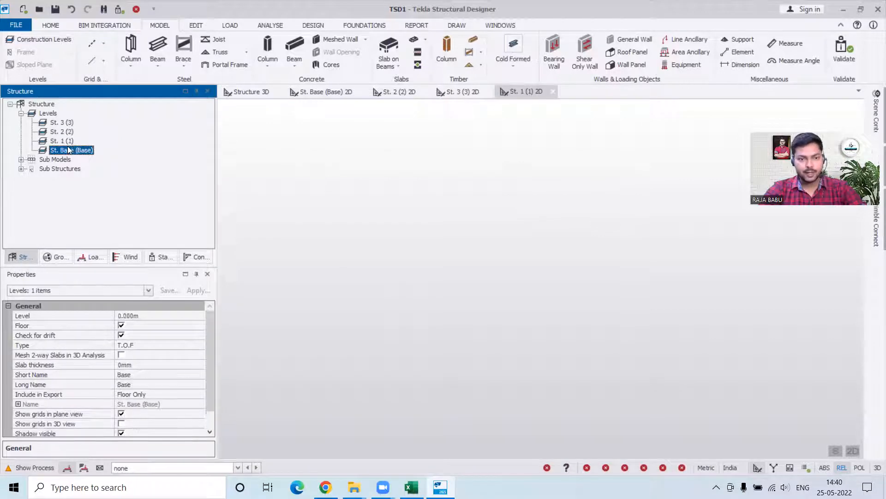
click(67, 138)
click(323, 91)
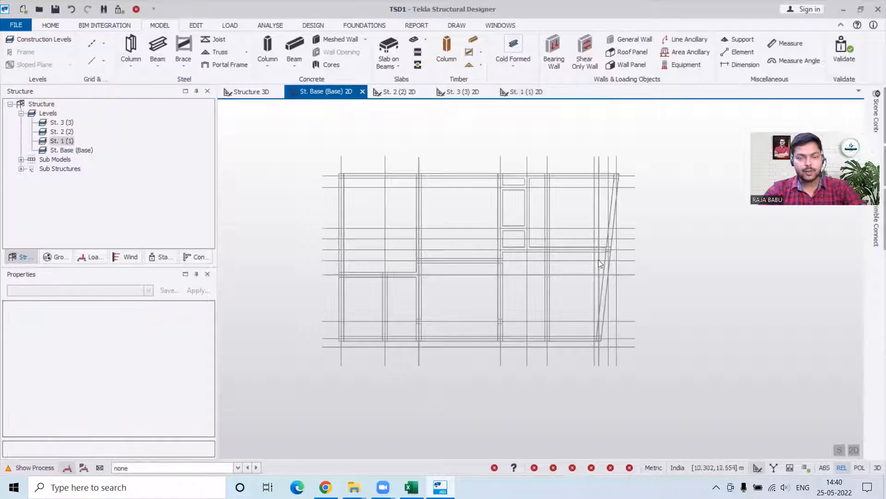
- Draw a cast-in-place concrete beam along the uppermost wall centerline between the first two wall centerline intersections on the Base level
click(295, 46)
scroll(356, 176, up, 5)
scroll(309, 171, down, 5)
click(288, 165)
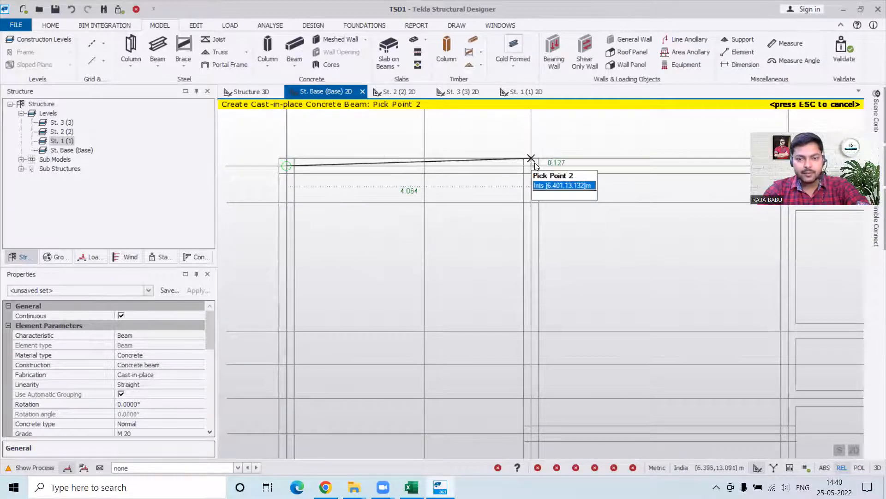
click(531, 163)
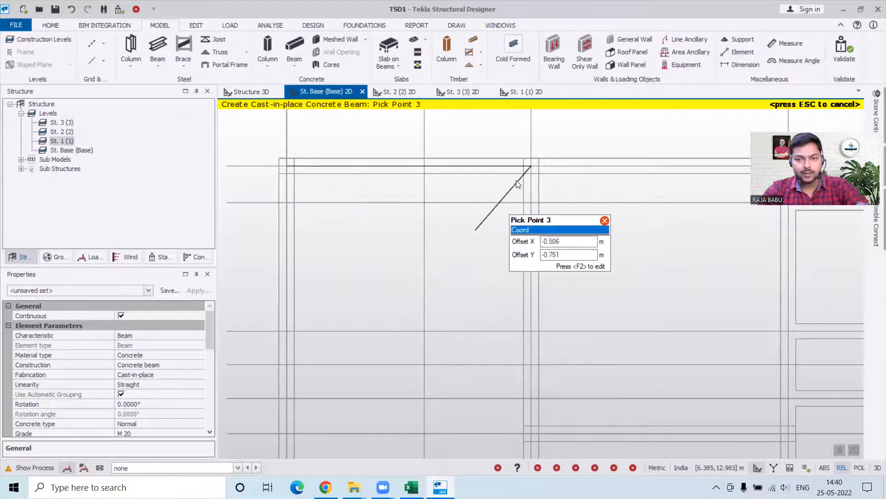
right_click(532, 165)
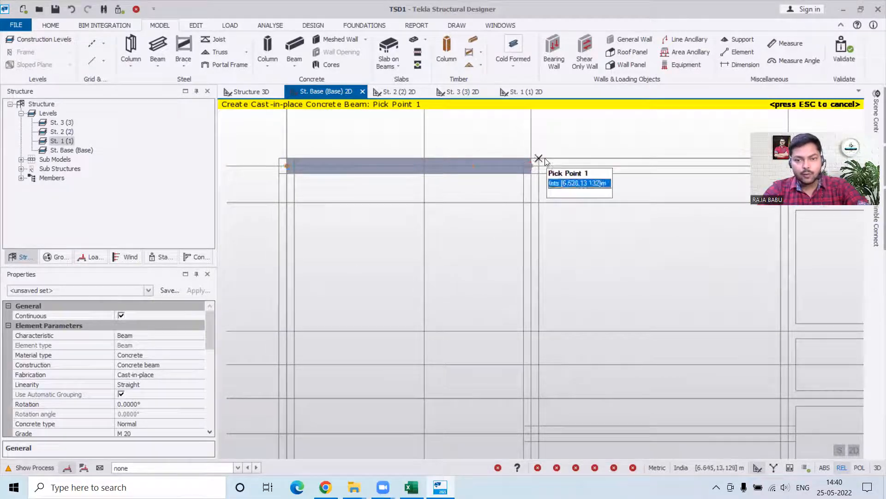
scroll(539, 175, up, 3)
scroll(537, 167, down, 3)
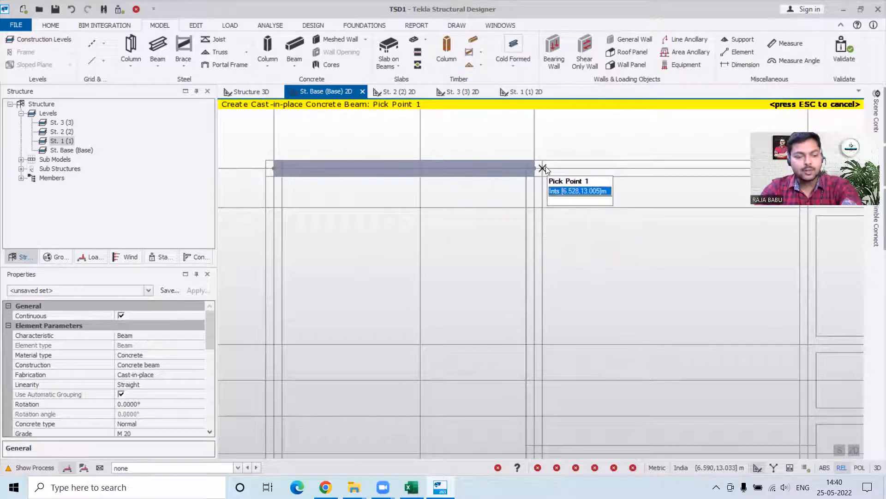
- Undo the beam and redraw it from the corner centerline intersection to the far edge of the second wall
key(ctrl+z)
click(277, 169)
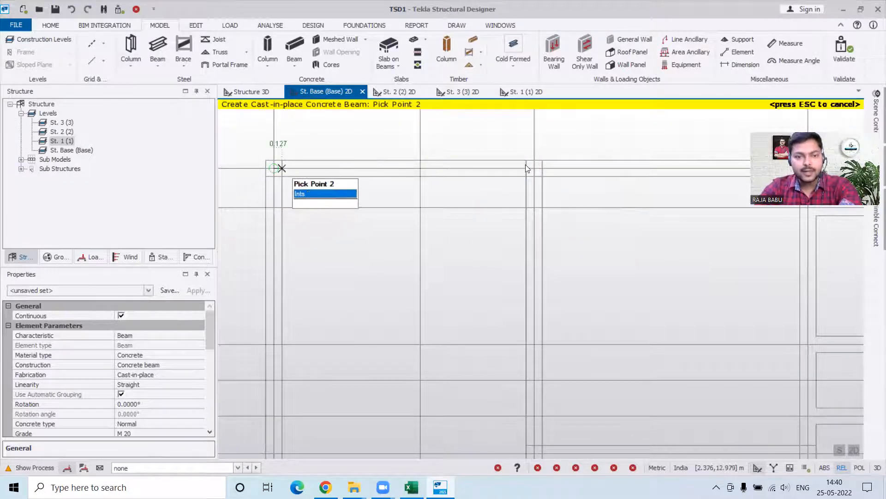
click(548, 169)
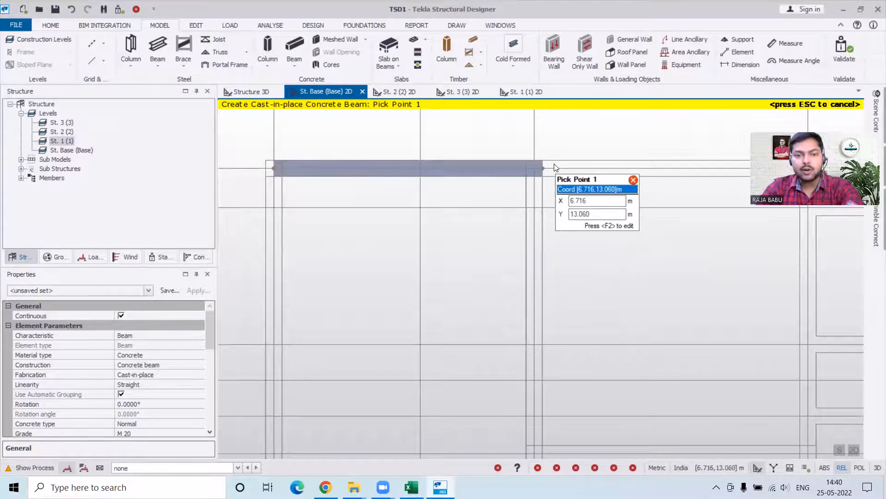
- Place cast-in-place concrete columns from Base to St. 3 at the outer wall's centerline intersection and at the next wall's edge intersection
scroll(536, 162, down, 1)
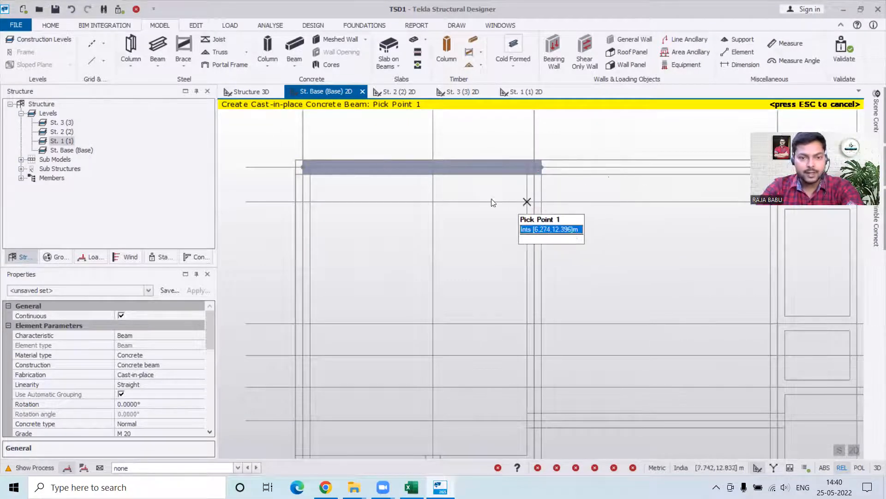
click(268, 51)
scroll(531, 189, down, 1)
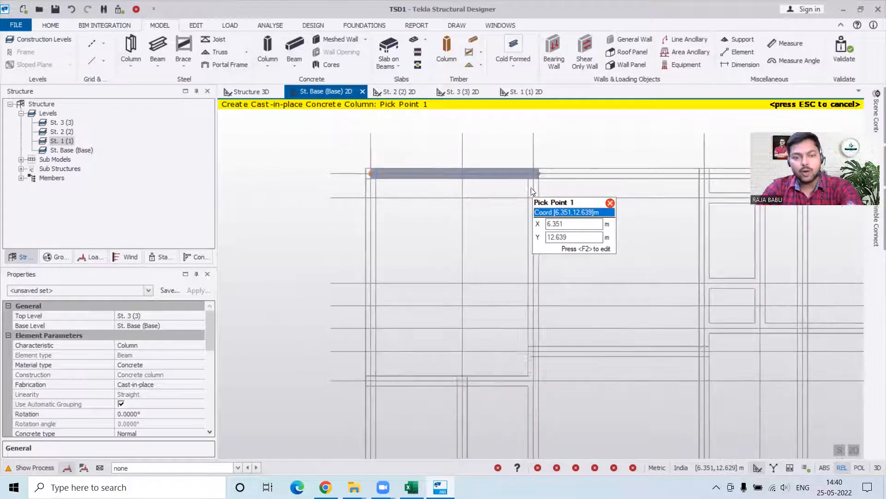
scroll(364, 406, up, 1)
scroll(364, 406, up, 2)
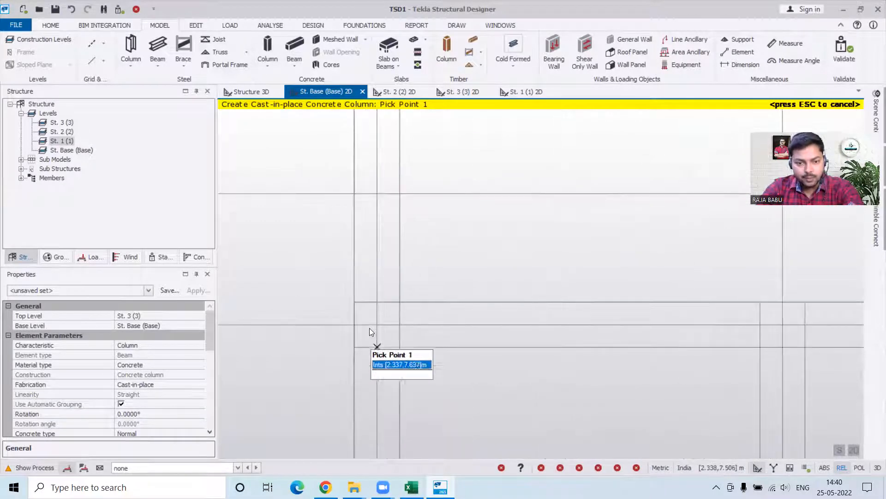
click(378, 326)
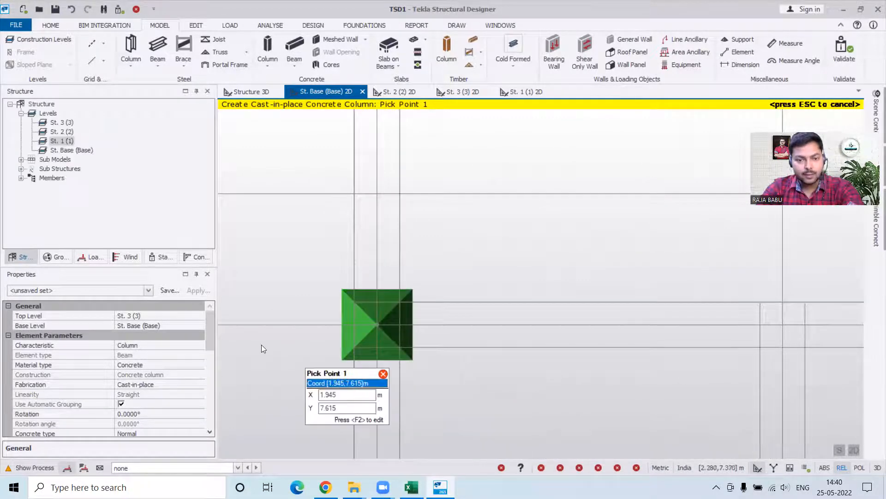
scroll(251, 340, down, 1)
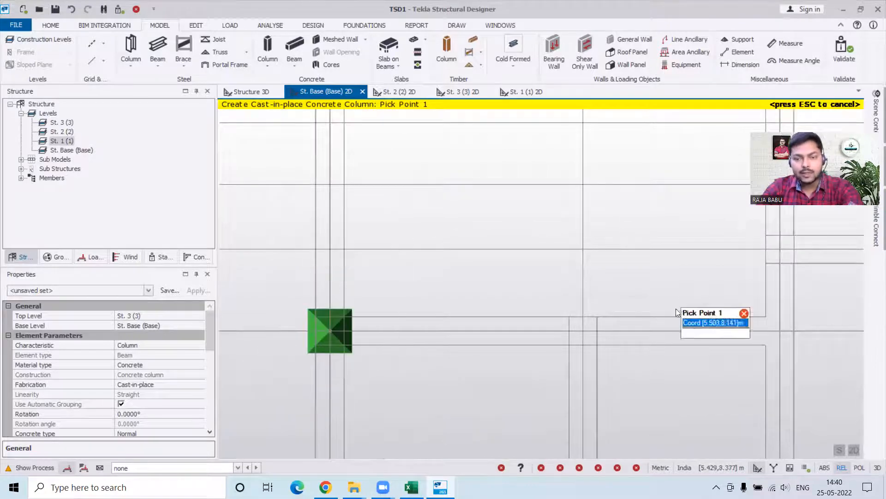
click(597, 332)
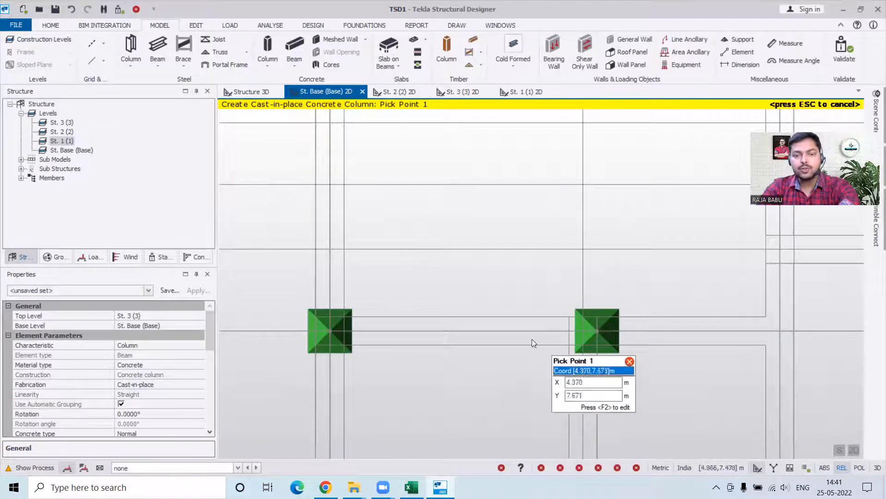
- Examine the placed columns and beam in the St. 2, St. 3 and 3D structure views
scroll(523, 337, down, 3)
scroll(524, 337, down, 2)
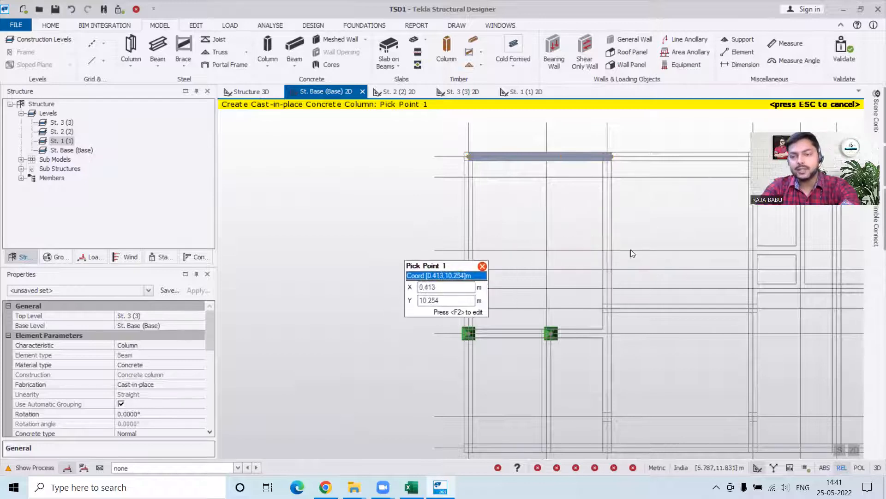
scroll(620, 250, up, 2)
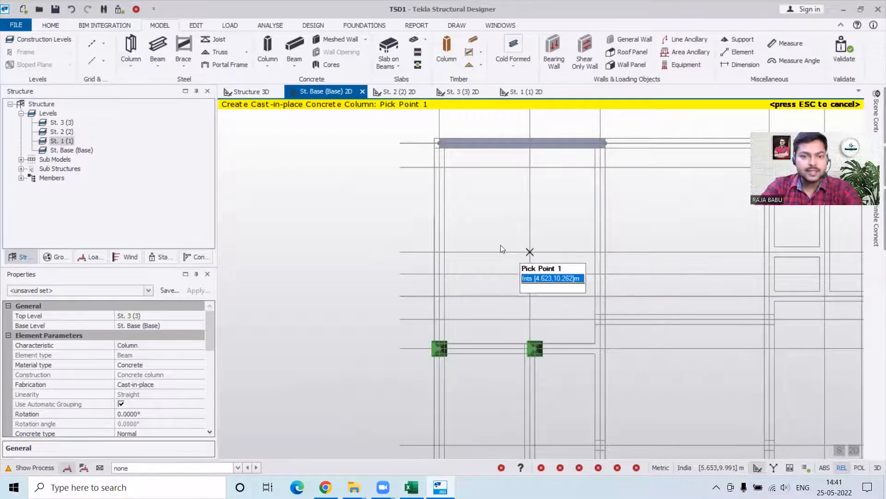
click(394, 93)
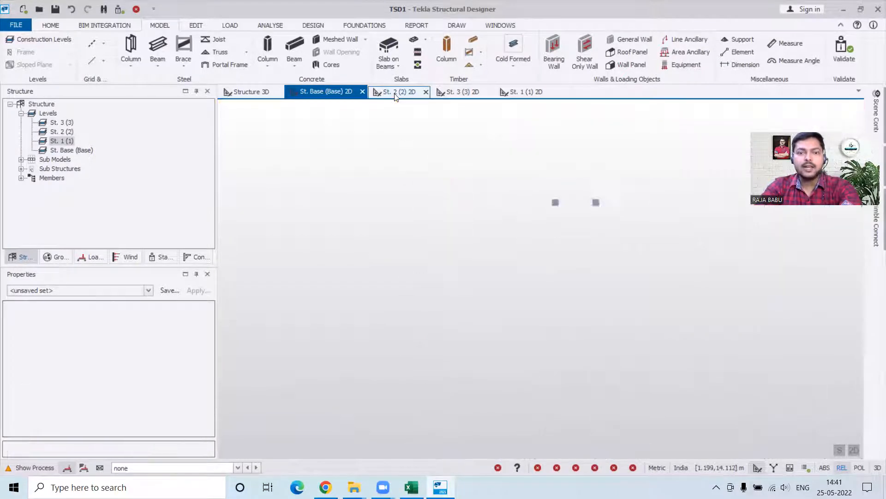
click(467, 95)
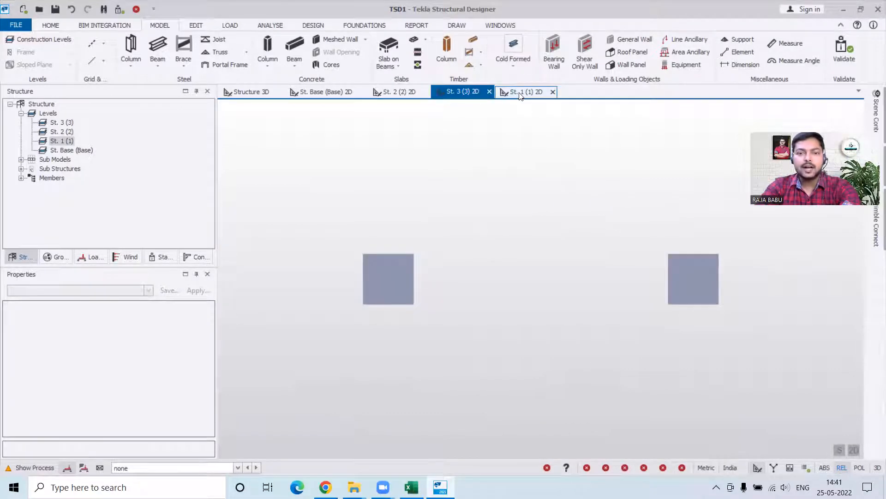
click(237, 91)
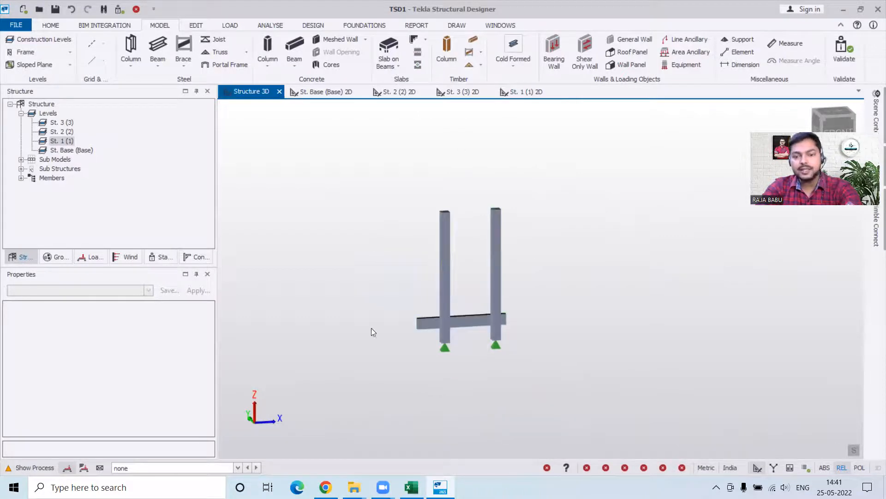
middle_drag(580, 304, 452, 310)
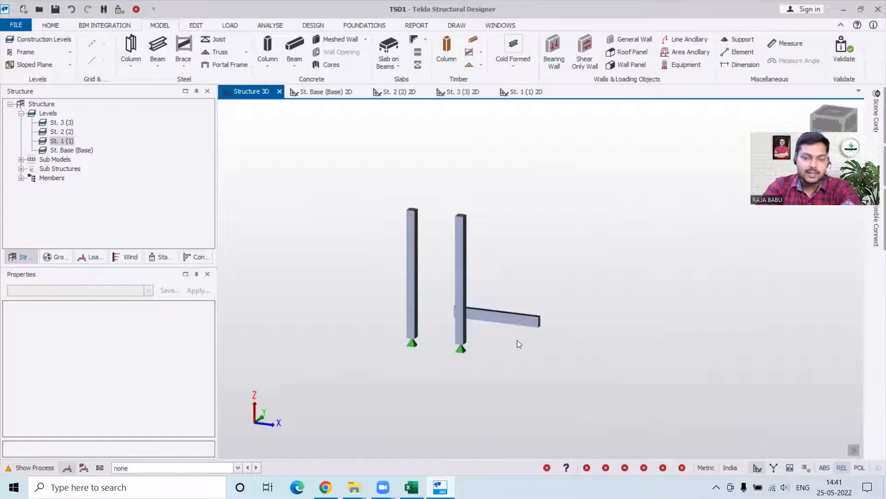
scroll(468, 320, up, 2)
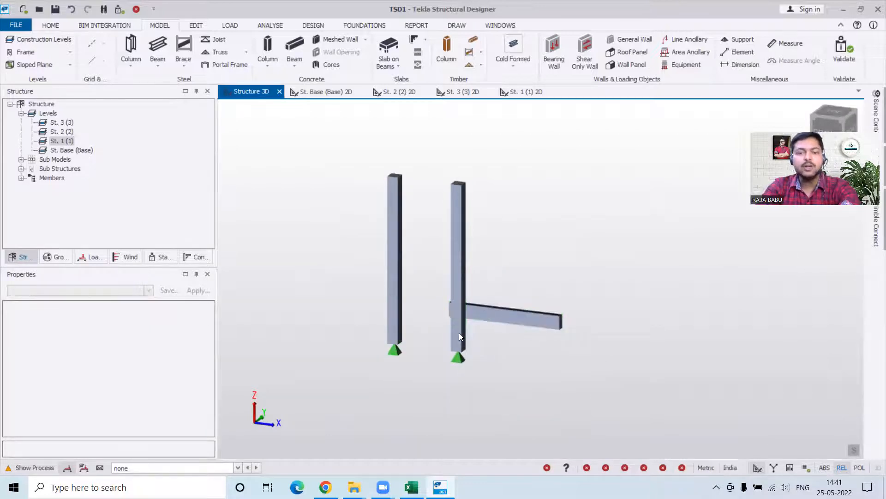
click(459, 235)
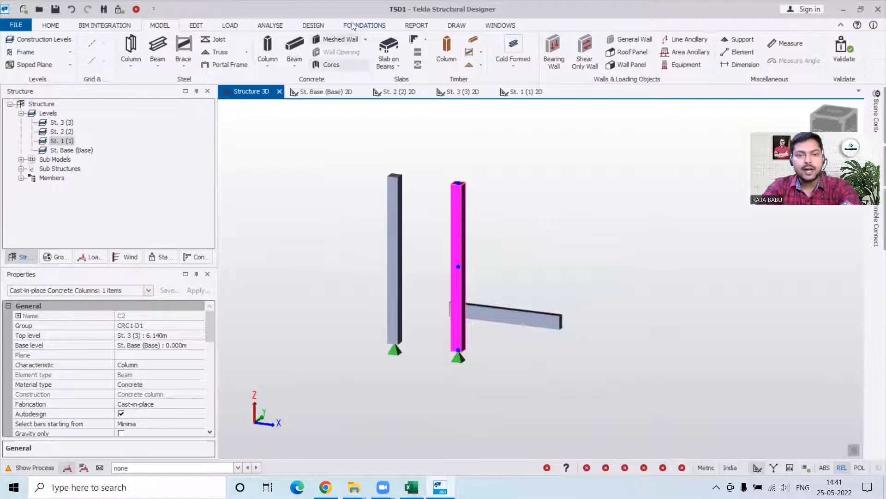
click(290, 51)
click(459, 251)
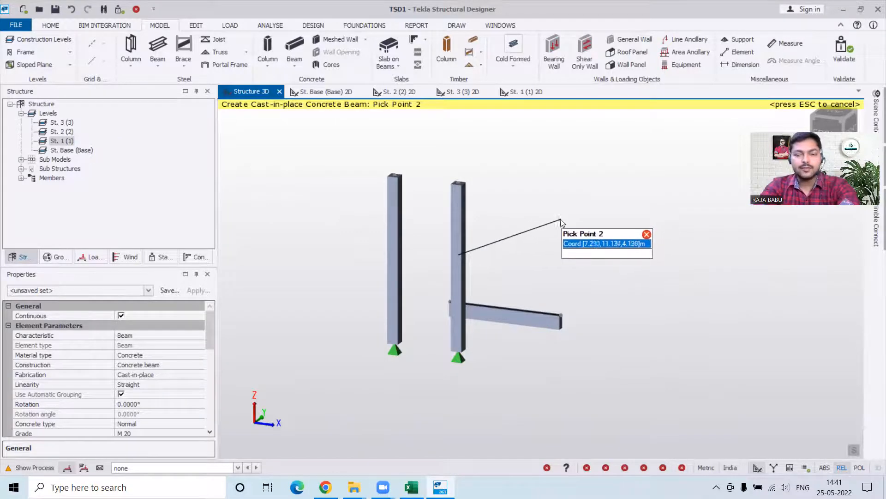
key(Escape)
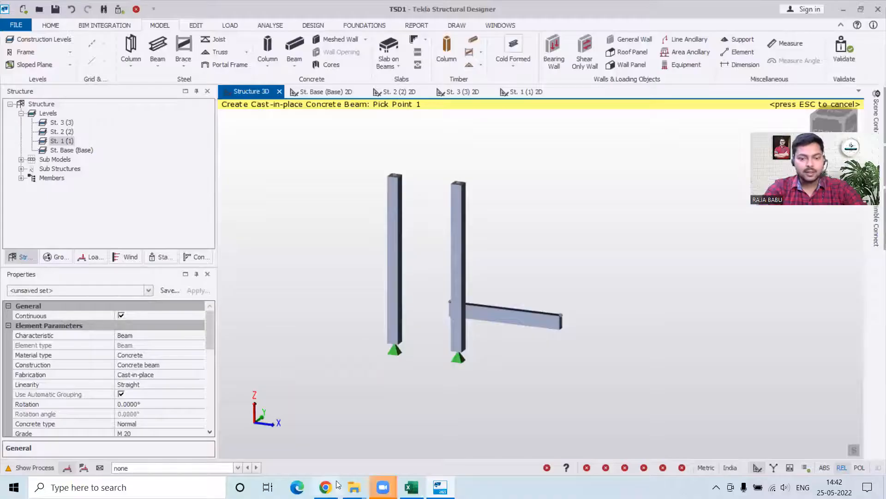
- Switch to Chrome and view the YouTube Studio comment about importing the whole DXF file with shadow only
click(337, 484)
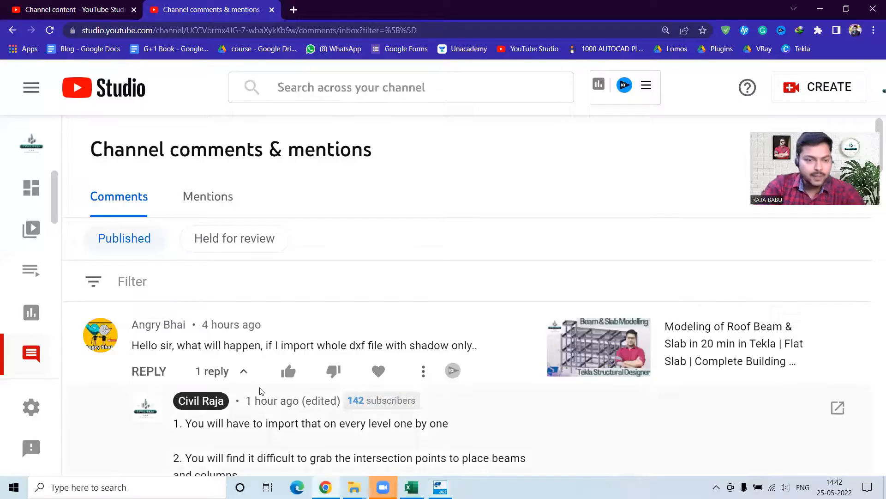